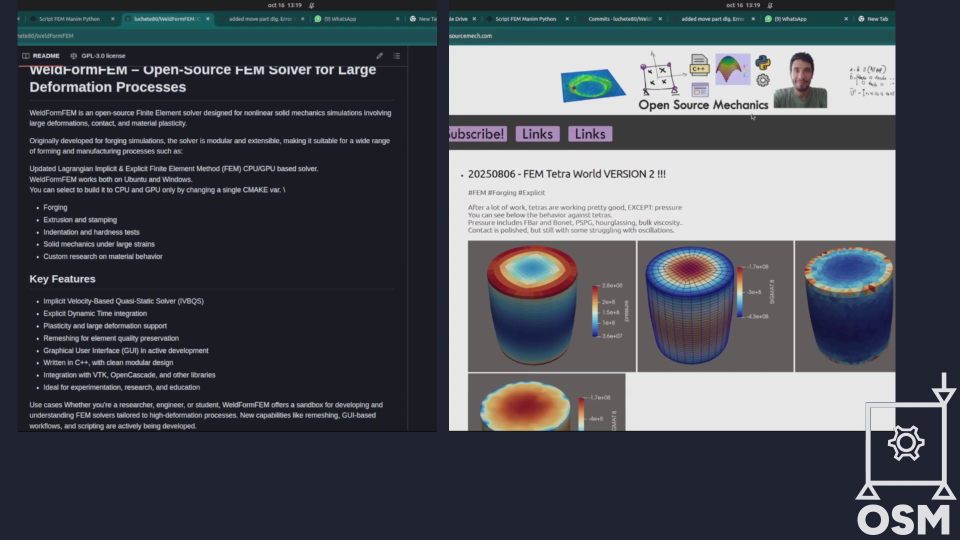
{"action": "scroll", "coordinate": [274, 187], "scroll_direction": "up", "scroll_amount": 1}
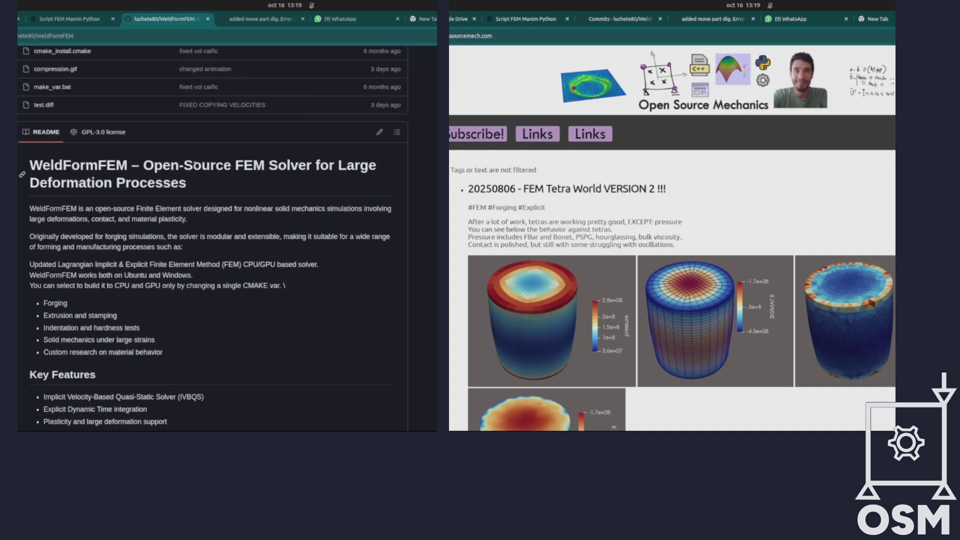
View the WeldFormFEM commit history and the list of branches available on master
{"action": "double_click", "coordinate": [79, 36]}
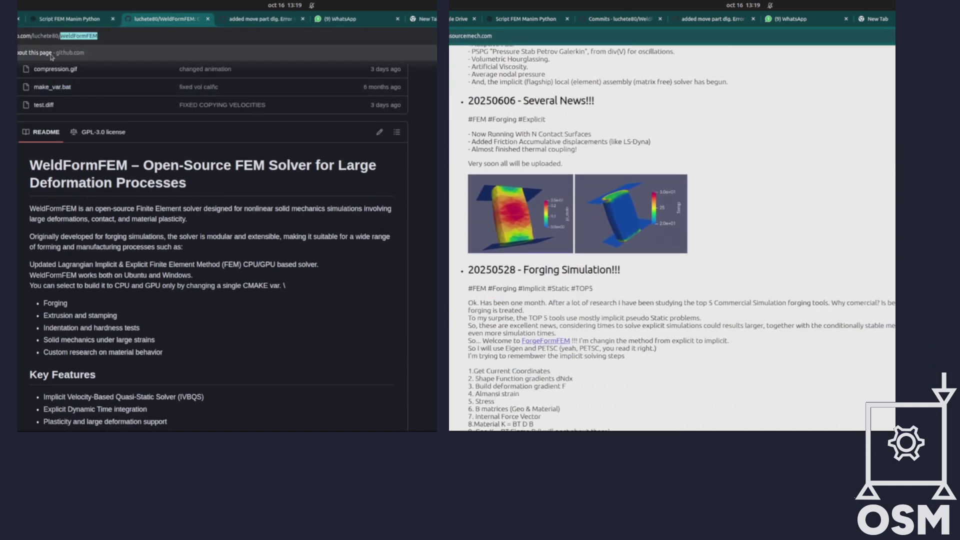
{"action": "scroll", "coordinate": [223, 263], "scroll_direction": "down", "scroll_amount": 5}
{"action": "scroll", "coordinate": [223, 264], "scroll_direction": "down", "scroll_amount": 3}
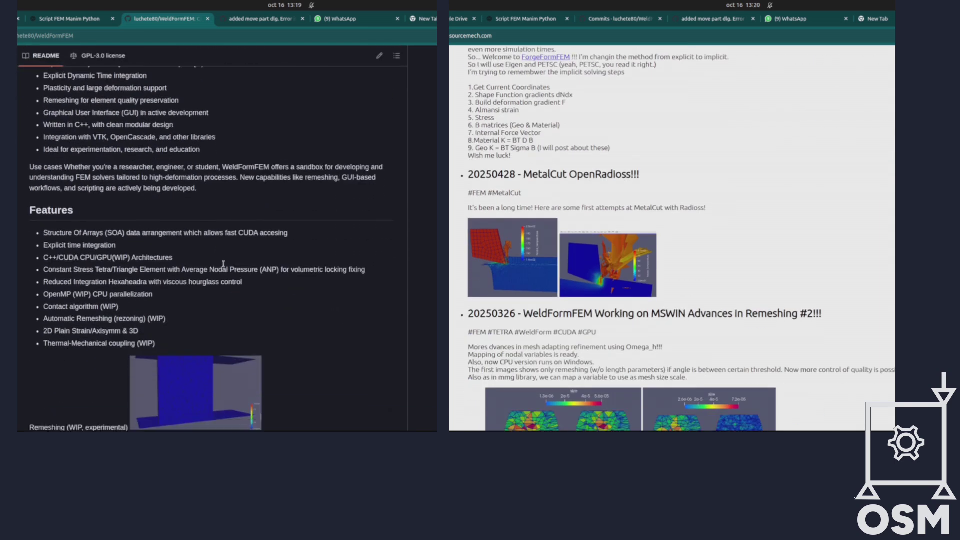
{"action": "scroll", "coordinate": [223, 263], "scroll_direction": "down", "scroll_amount": 3}
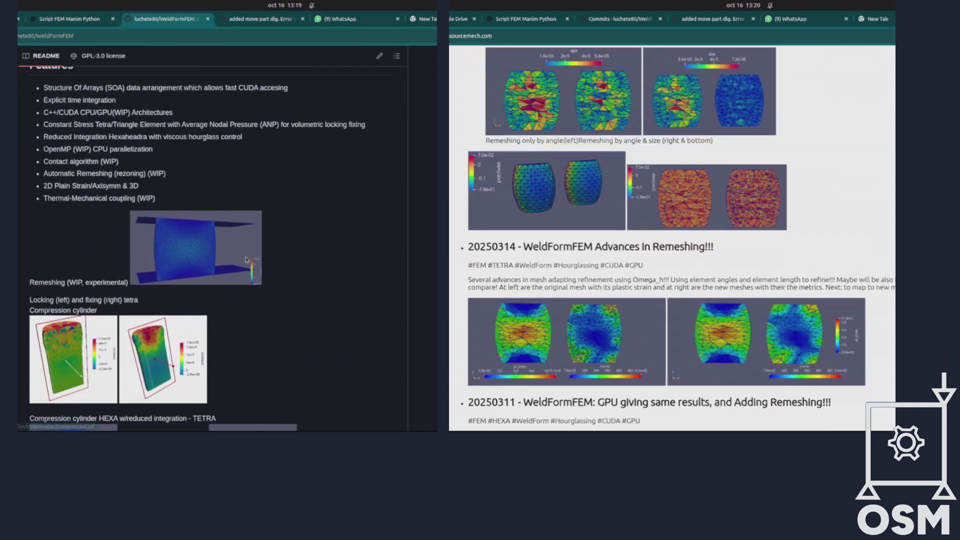
{"action": "scroll", "coordinate": [246, 260], "scroll_direction": "down", "scroll_amount": 3}
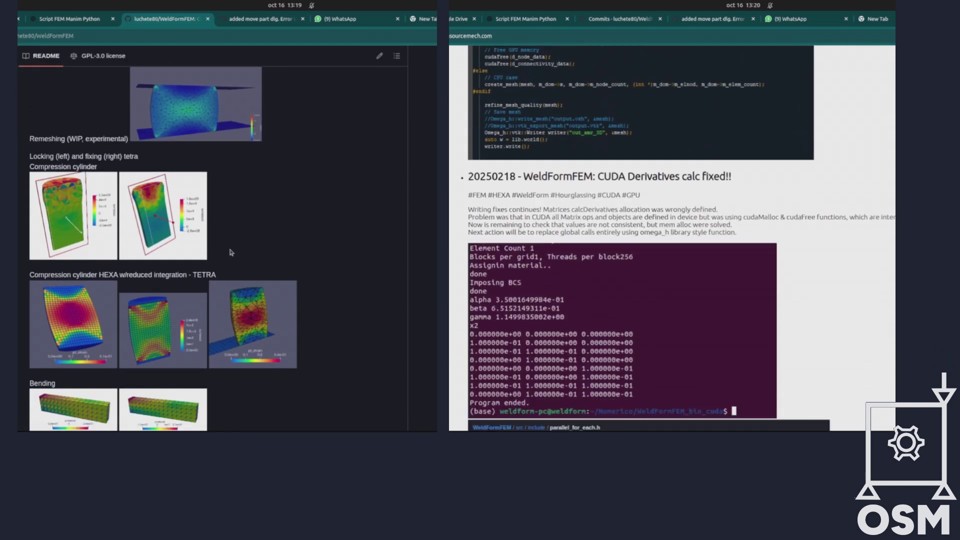
{"action": "scroll", "coordinate": [231, 252], "scroll_direction": "down", "scroll_amount": 3}
{"action": "scroll", "coordinate": [224, 237], "scroll_direction": "down", "scroll_amount": 2}
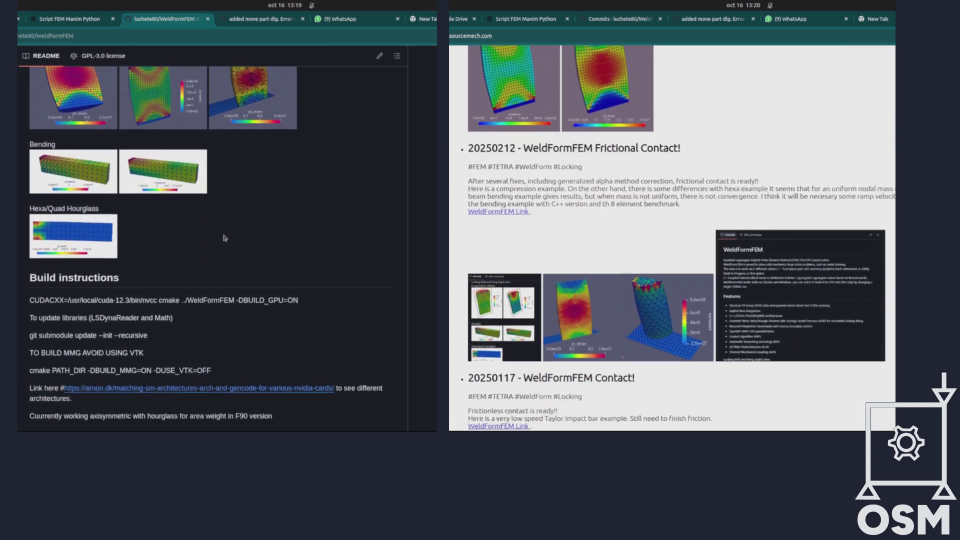
{"action": "scroll", "coordinate": [223, 238], "scroll_direction": "down", "scroll_amount": 2}
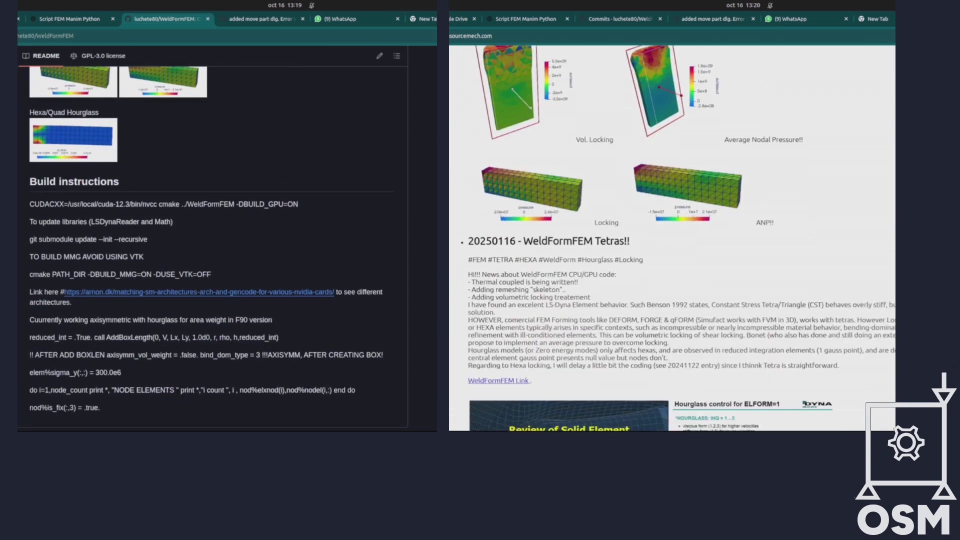
{"action": "scroll", "coordinate": [339, 154], "scroll_direction": "up", "scroll_amount": 5}
{"action": "scroll", "coordinate": [339, 154], "scroll_direction": "up", "scroll_amount": 10}
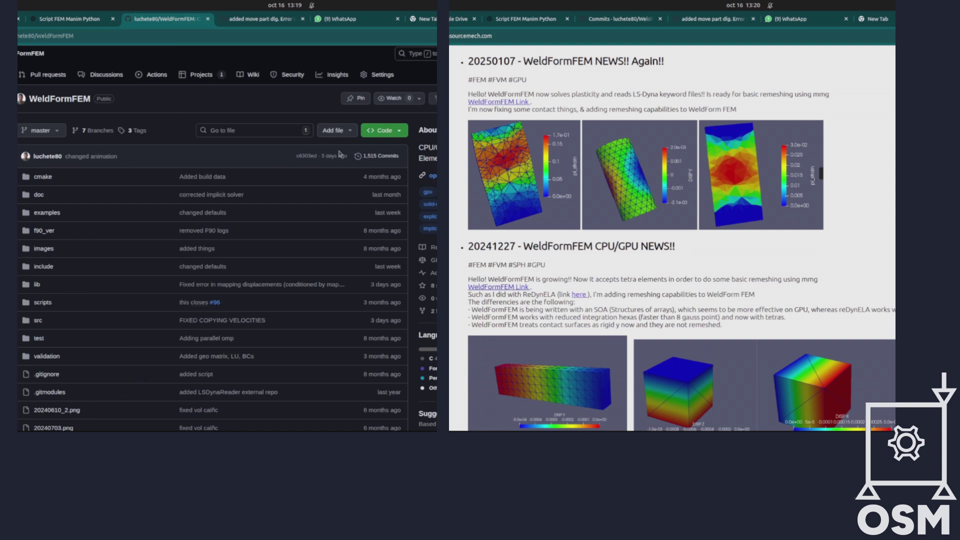
{"action": "left_click", "coordinate": [380, 158]}
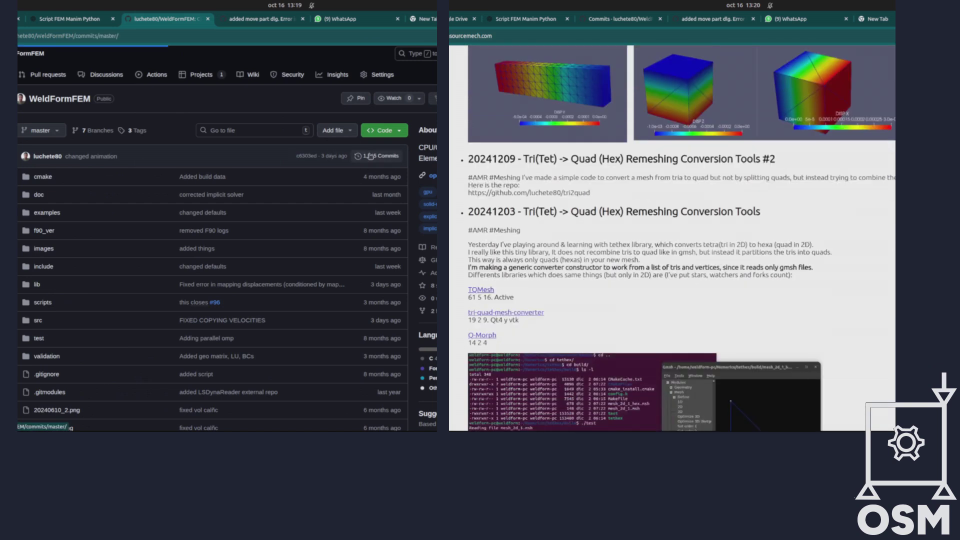
{"action": "left_click", "coordinate": [35, 137]}
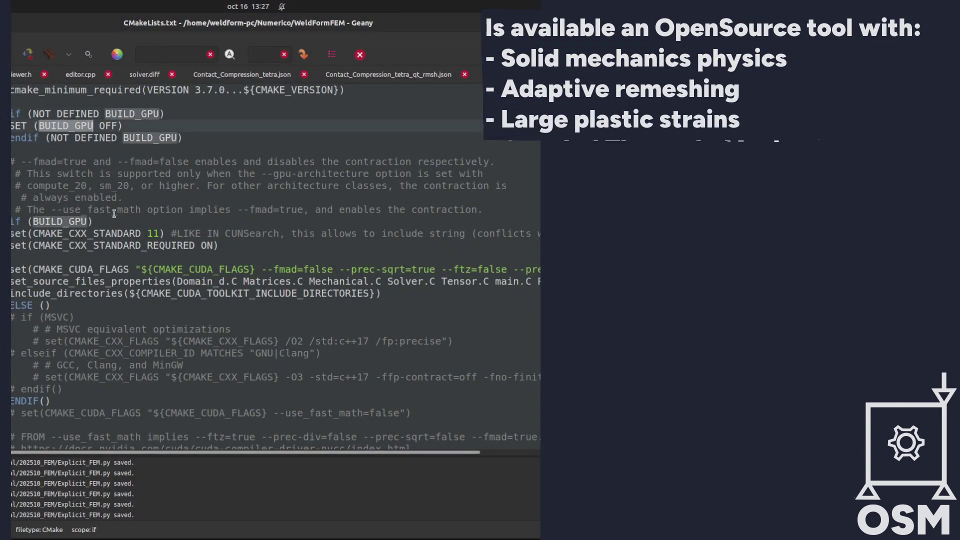
{"action": "scroll", "coordinate": [60, 276], "scroll_direction": "down", "scroll_amount": 5}
{"action": "scroll", "coordinate": [60, 276], "scroll_direction": "down", "scroll_amount": 10}
{"action": "scroll", "coordinate": [116, 273], "scroll_direction": "down", "scroll_amount": 5}
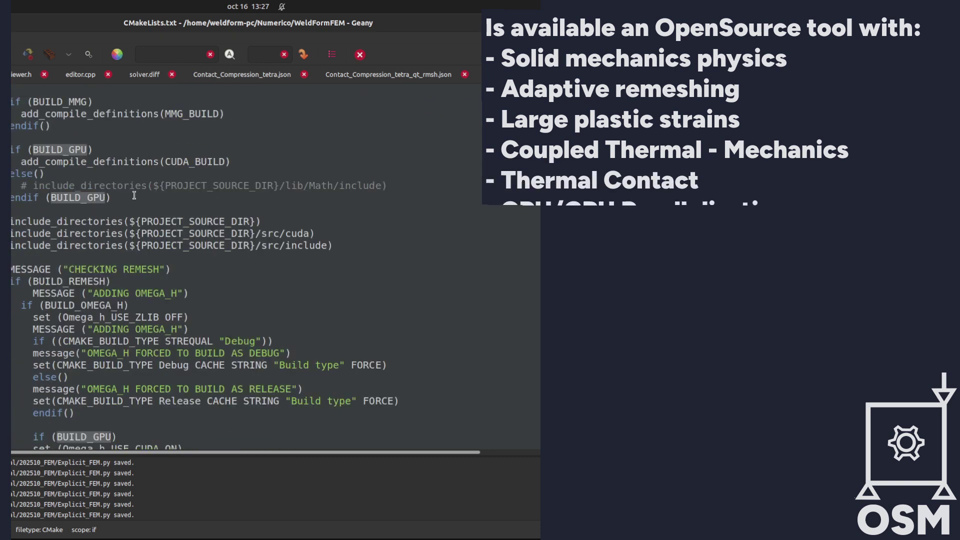
{"action": "scroll", "coordinate": [133, 196], "scroll_direction": "down", "scroll_amount": 5}
In Solver_explicit.C, mark the CUDA_BUILD flag and the GPU kernel calls down to the remesh block
{"action": "key", "text": "ctrl+Page_Down"}
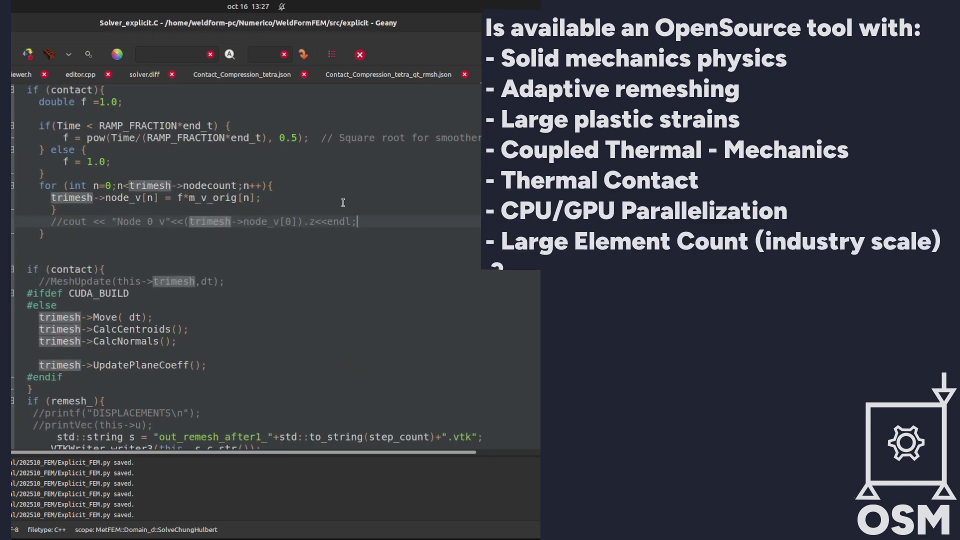
{"action": "scroll", "coordinate": [257, 178], "scroll_direction": "down", "scroll_amount": 5}
{"action": "scroll", "coordinate": [257, 179], "scroll_direction": "down", "scroll_amount": 5}
{"action": "scroll", "coordinate": [257, 179], "scroll_direction": "down", "scroll_amount": 5}
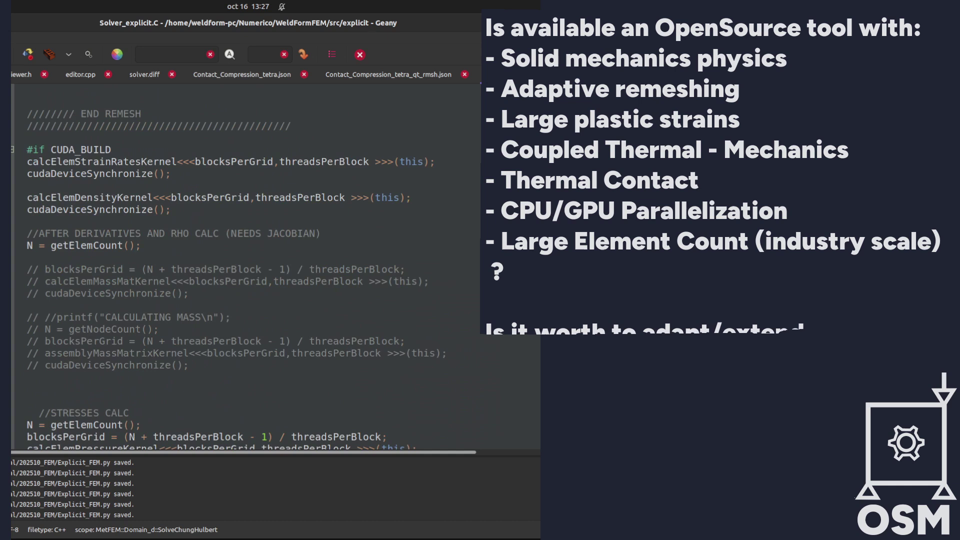
{"action": "scroll", "coordinate": [256, 179], "scroll_direction": "down", "scroll_amount": 3}
{"action": "double_click", "coordinate": [78, 127]}
{"action": "scroll", "coordinate": [25, 120], "scroll_direction": "down", "scroll_amount": 14}
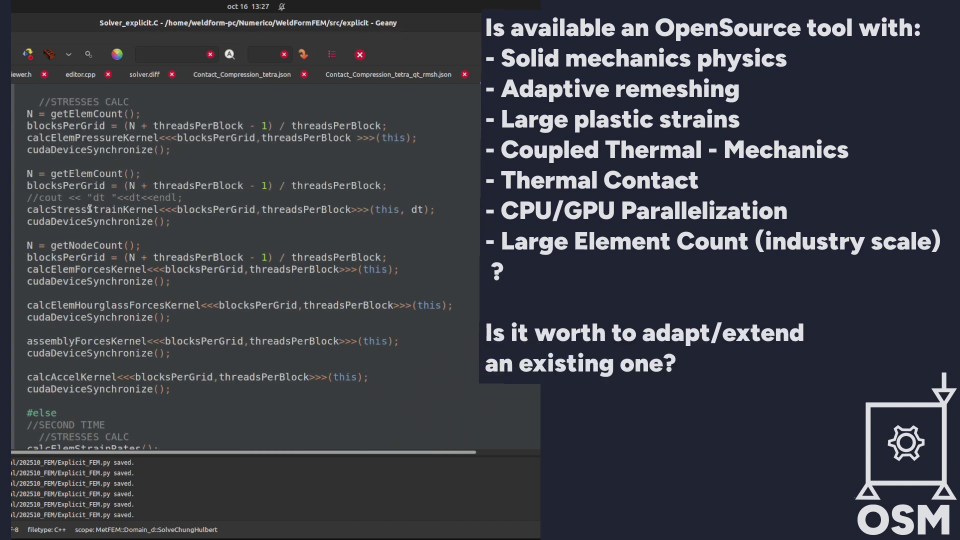
{"action": "left_click_drag", "start_coordinate": [405, 308], "coordinate": [16, 106]}
{"action": "scroll", "coordinate": [414, 205], "scroll_direction": "up", "scroll_amount": 4}
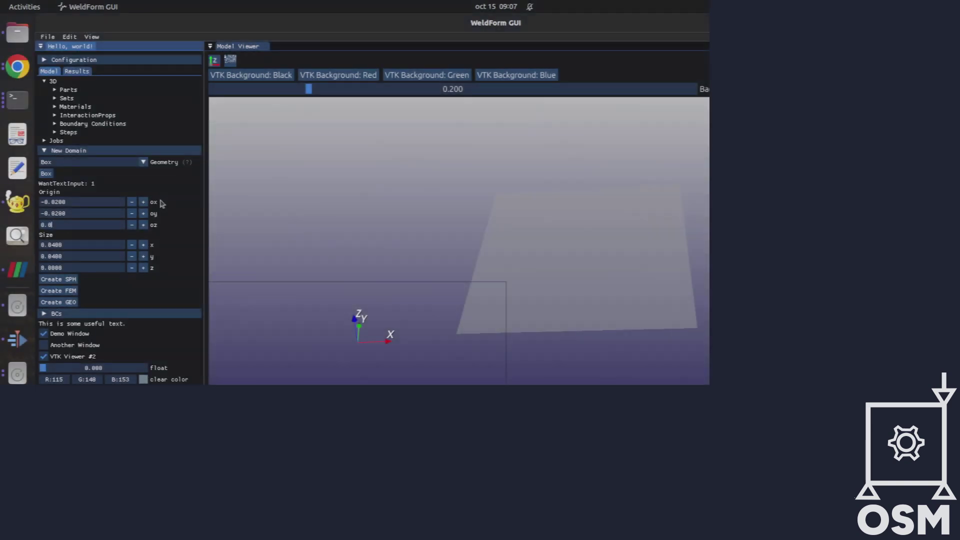
Define a new Cylinder domain, adjusting its origin and size values, and expand the model parts
{"action": "left_click", "coordinate": [58, 291]}
{"action": "left_click", "coordinate": [91, 163]}
{"action": "left_click", "coordinate": [57, 180]}
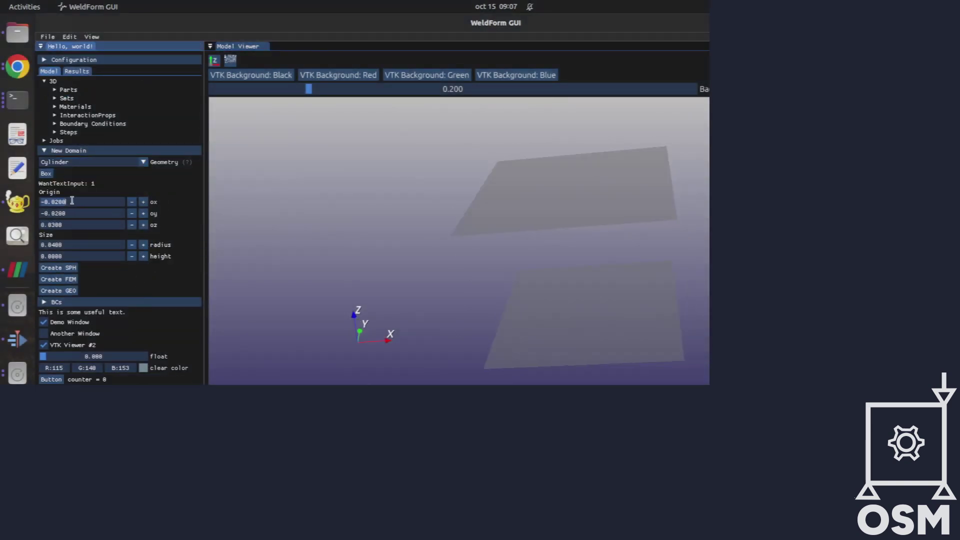
{"action": "left_click", "coordinate": [58, 291]}
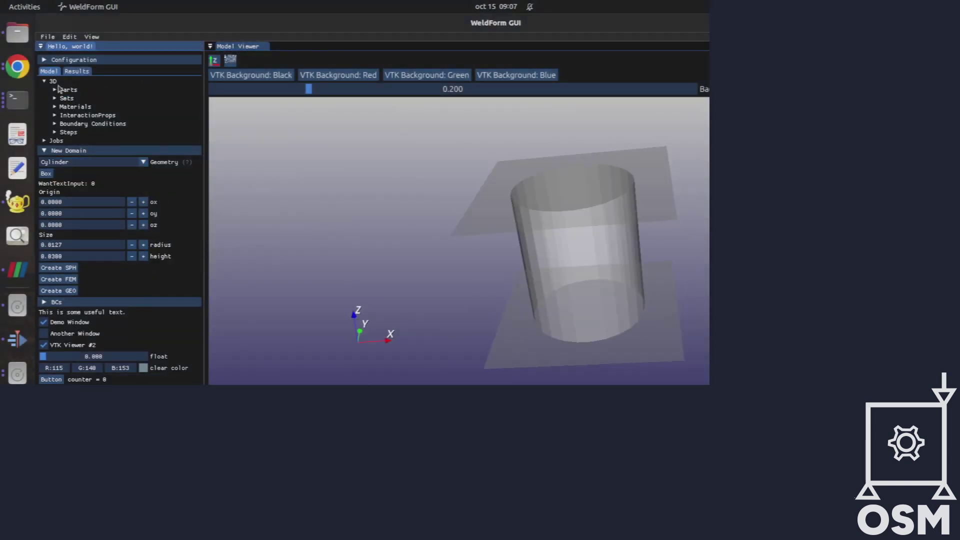
Load a model file from the home folder, run Job 0 and review its solver progress log
{"action": "left_click", "coordinate": [47, 36]}
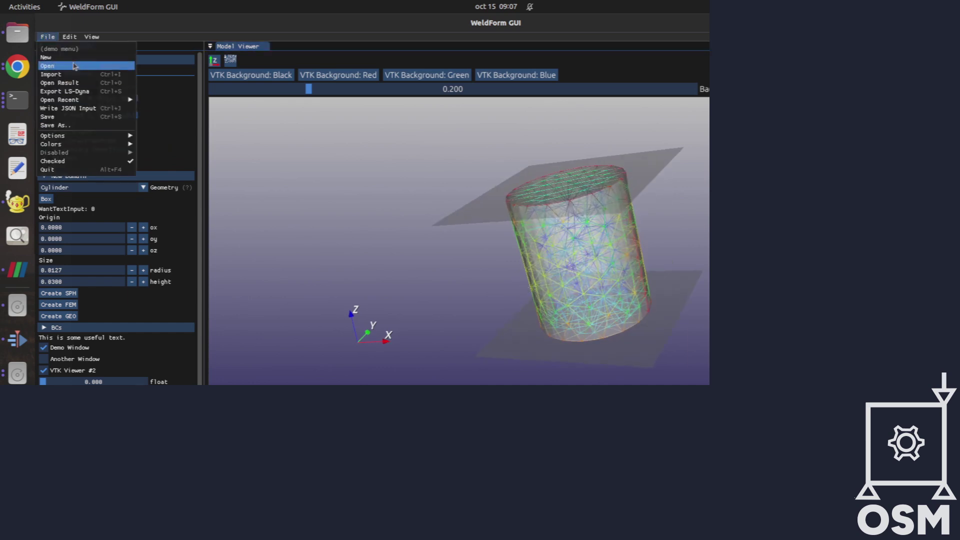
{"action": "left_click", "coordinate": [73, 66]}
{"action": "left_click", "coordinate": [244, 86]}
{"action": "scroll", "coordinate": [301, 301], "scroll_direction": "down", "scroll_amount": 3}
{"action": "scroll", "coordinate": [277, 273], "scroll_direction": "down", "scroll_amount": 3}
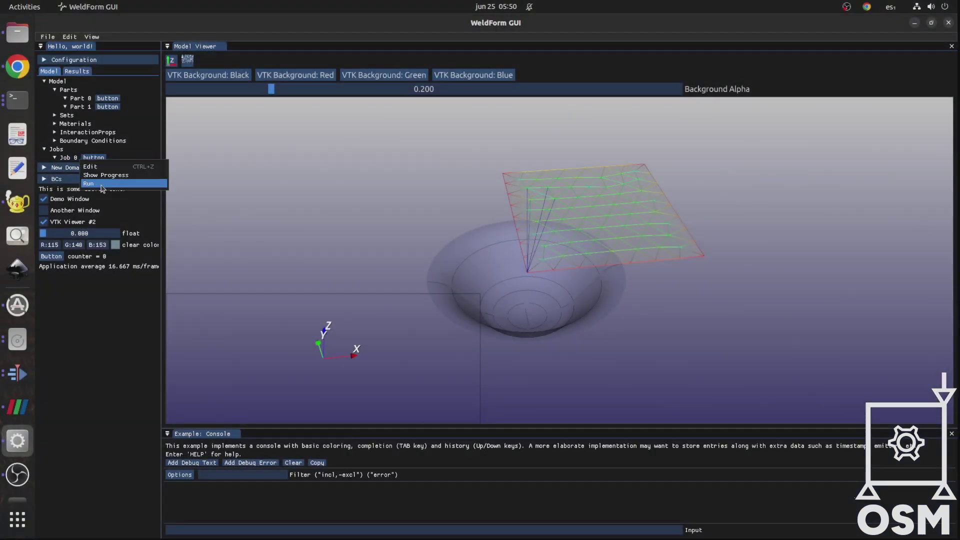
{"action": "left_click", "coordinate": [93, 159]}
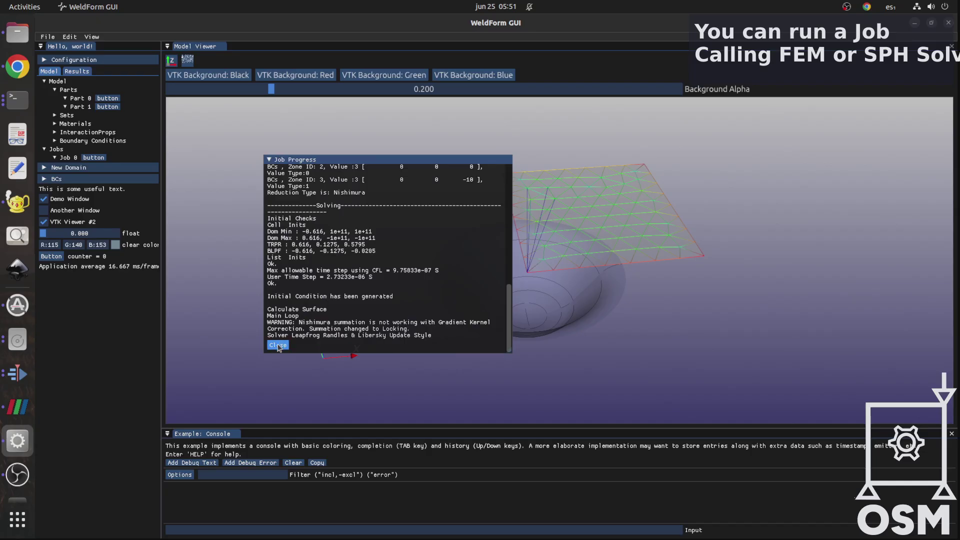
{"action": "left_click", "coordinate": [278, 345]}
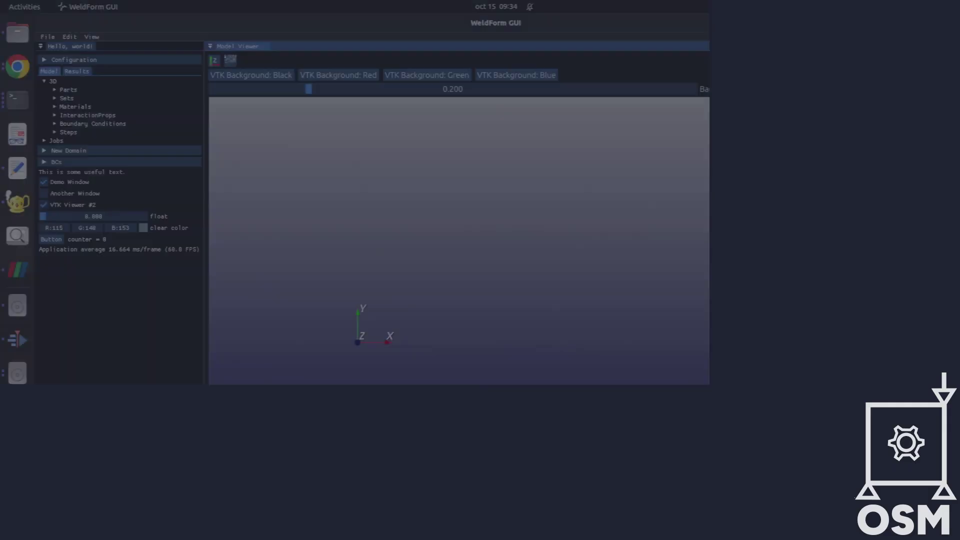
Load out_0.009000.vtk and orbit to see the deformed cylinder between the plates
{"action": "left_click", "coordinate": [43, 37]}
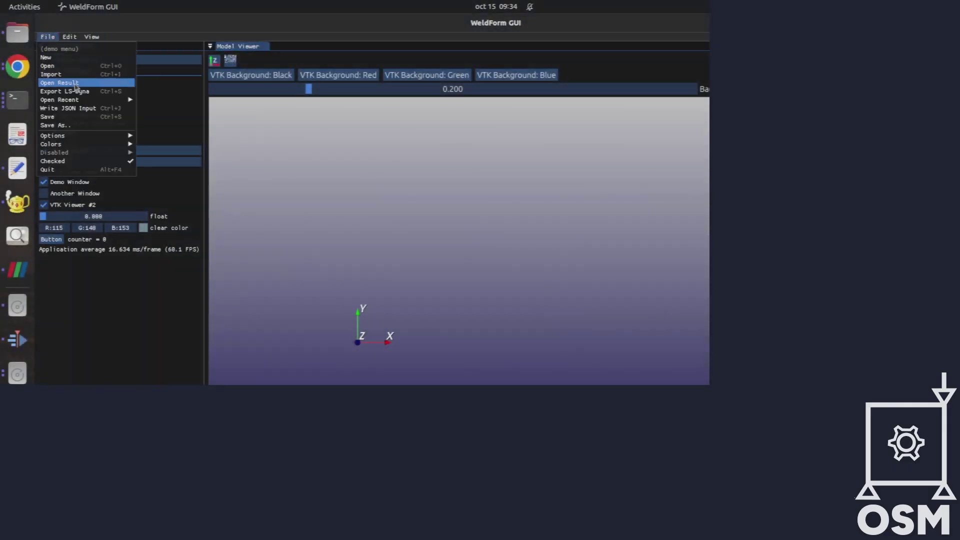
{"action": "left_click", "coordinate": [75, 84]}
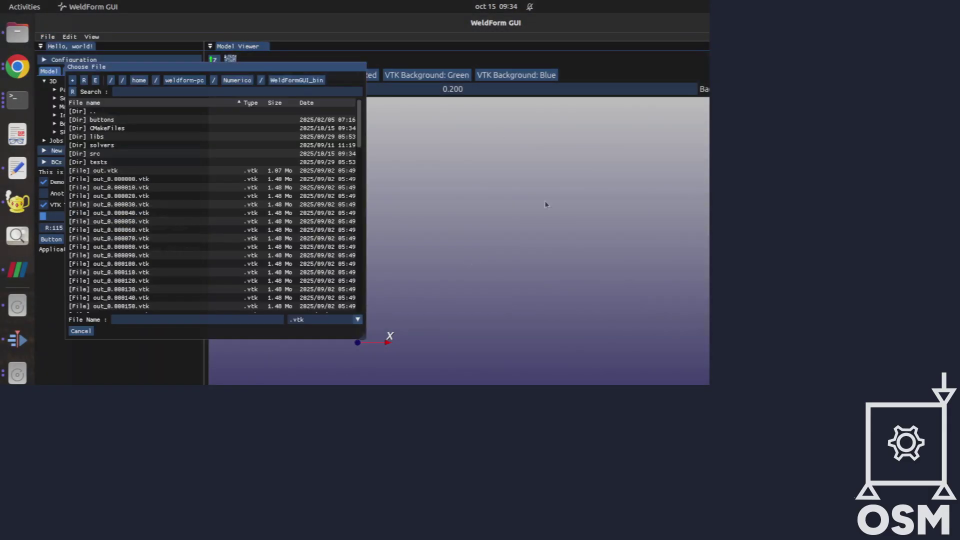
{"action": "scroll", "coordinate": [146, 261], "scroll_direction": "down", "scroll_amount": 5}
{"action": "scroll", "coordinate": [146, 261], "scroll_direction": "down", "scroll_amount": 5}
{"action": "scroll", "coordinate": [147, 261], "scroll_direction": "down", "scroll_amount": 3}
{"action": "double_click", "coordinate": [134, 292]}
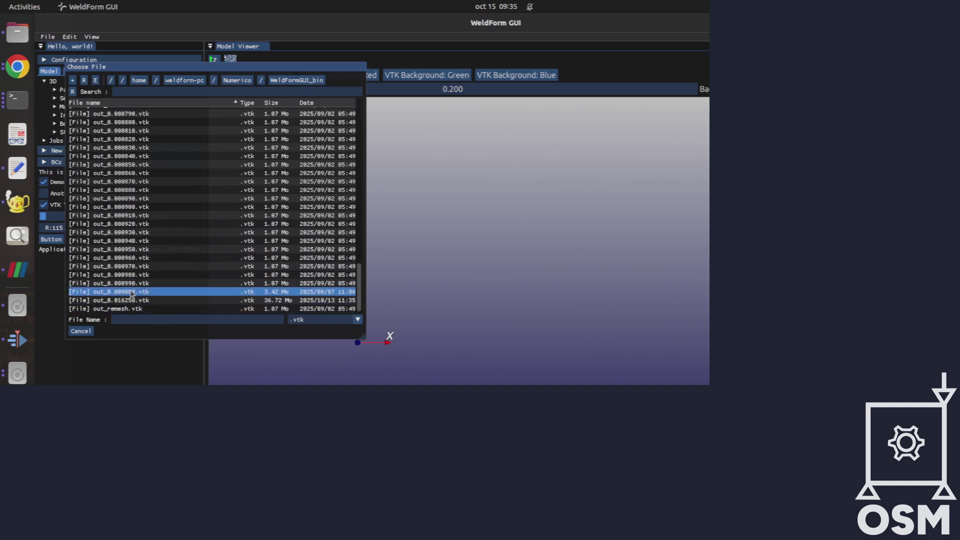
{"action": "left_click_drag", "start_coordinate": [633, 261], "coordinate": [618, 197]}
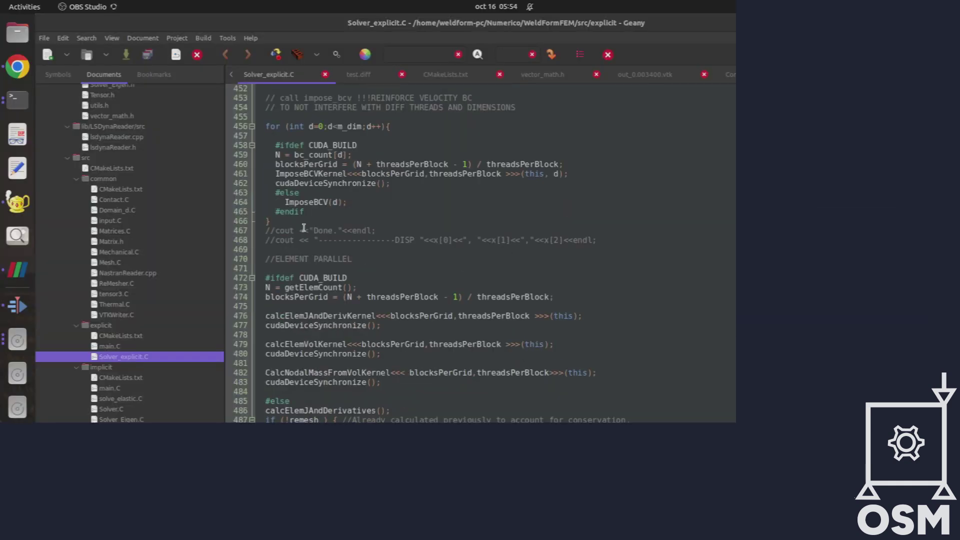
{"action": "scroll", "coordinate": [287, 244], "scroll_direction": "down", "scroll_amount": 3}
{"action": "left_click_drag", "start_coordinate": [276, 208], "coordinate": [531, 312]}
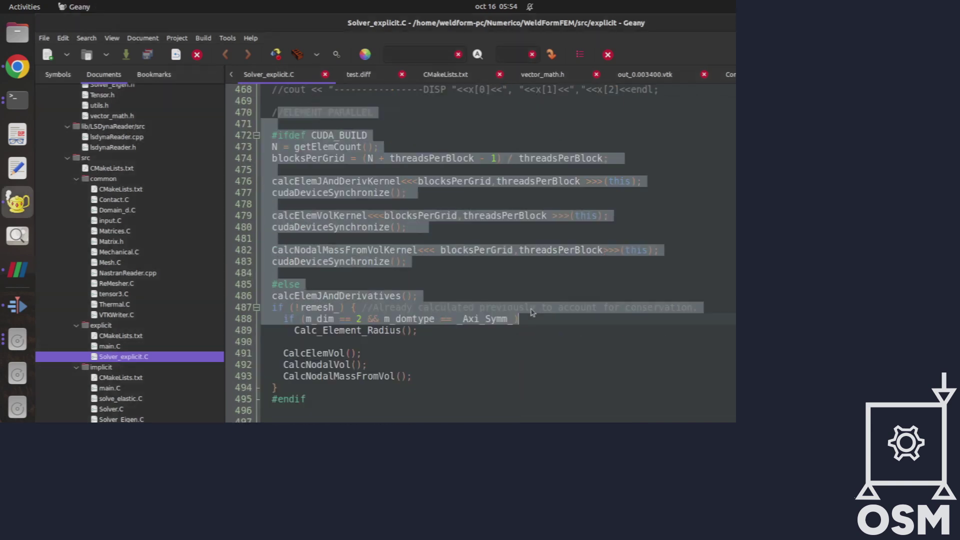
{"action": "left_click", "coordinate": [543, 303]}
{"action": "scroll", "coordinate": [544, 298], "scroll_direction": "down", "scroll_amount": 4}
{"action": "scroll", "coordinate": [455, 263], "scroll_direction": "up", "scroll_amount": 3}
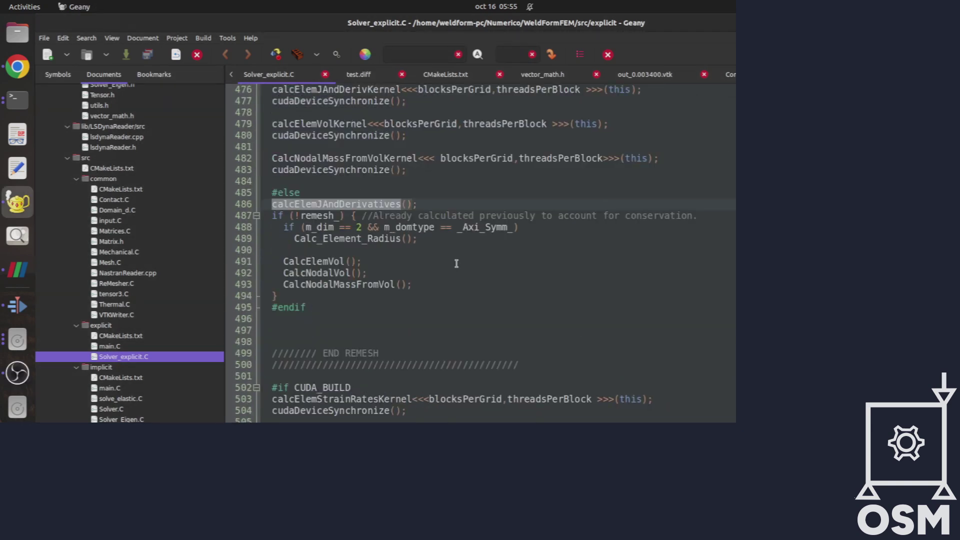
{"action": "double_click", "coordinate": [333, 335]}
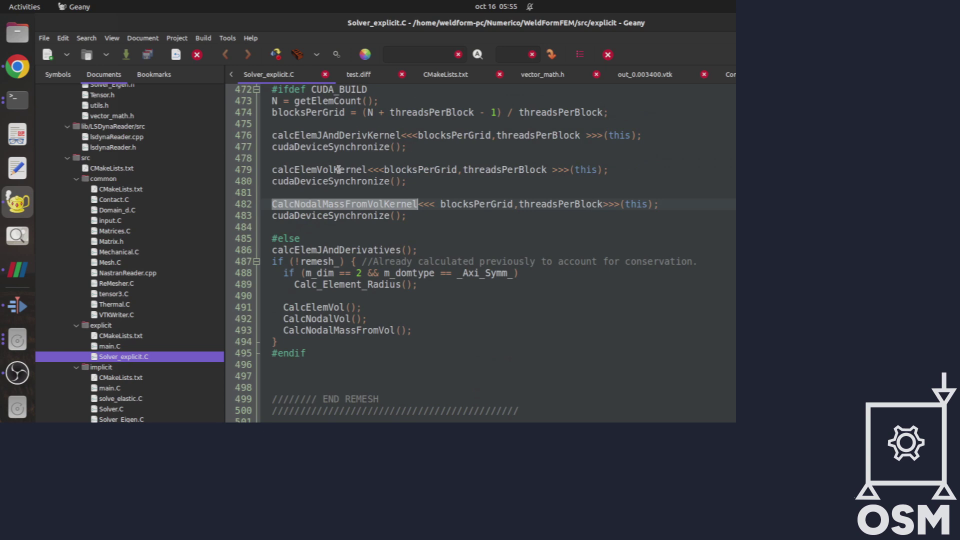
{"action": "scroll", "coordinate": [455, 310], "scroll_direction": "down", "scroll_amount": 6}
{"action": "scroll", "coordinate": [313, 137], "scroll_direction": "down", "scroll_amount": 3}
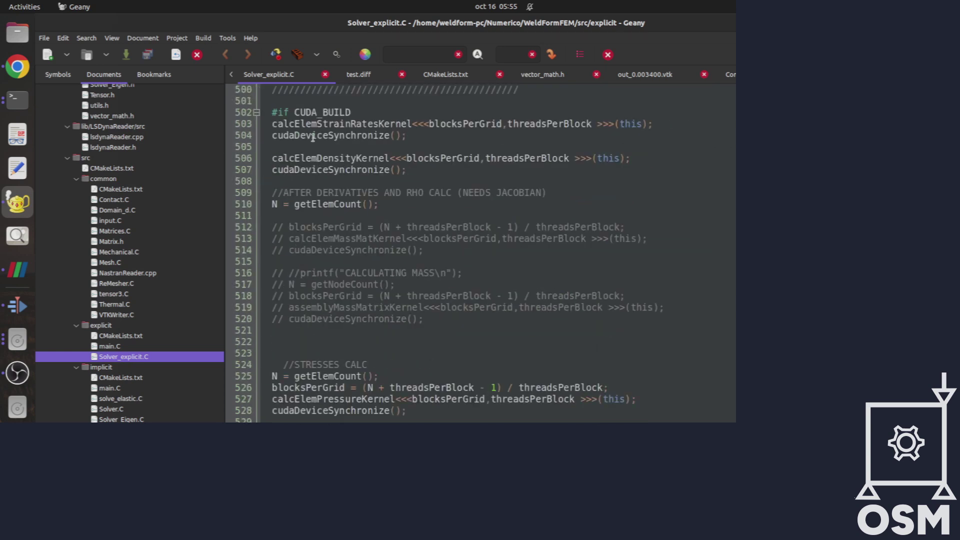
{"action": "scroll", "coordinate": [333, 375], "scroll_direction": "down", "scroll_amount": 5}
{"action": "scroll", "coordinate": [329, 353], "scroll_direction": "down", "scroll_amount": 3}
{"action": "scroll", "coordinate": [331, 349], "scroll_direction": "down", "scroll_amount": 5}
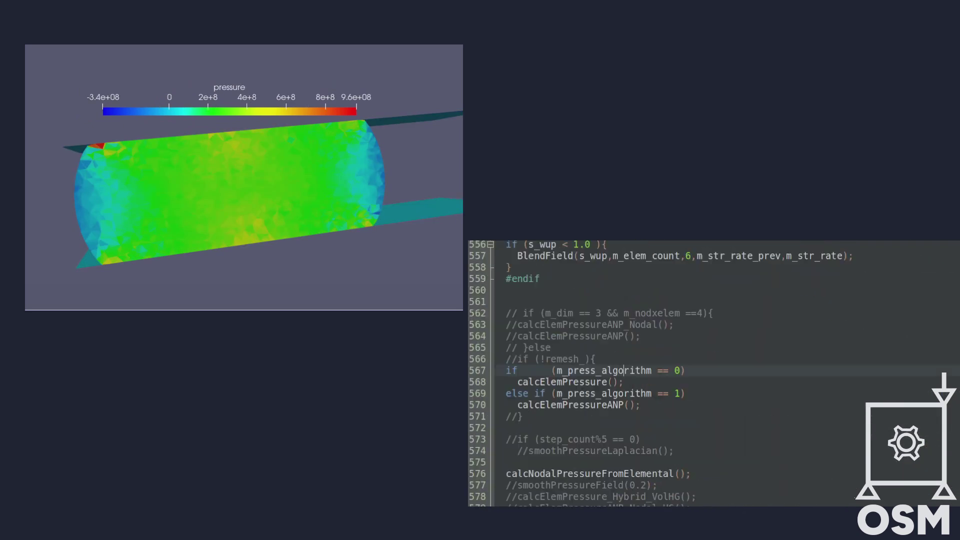
{"action": "scroll", "coordinate": [712, 374], "scroll_direction": "down", "scroll_amount": 20}
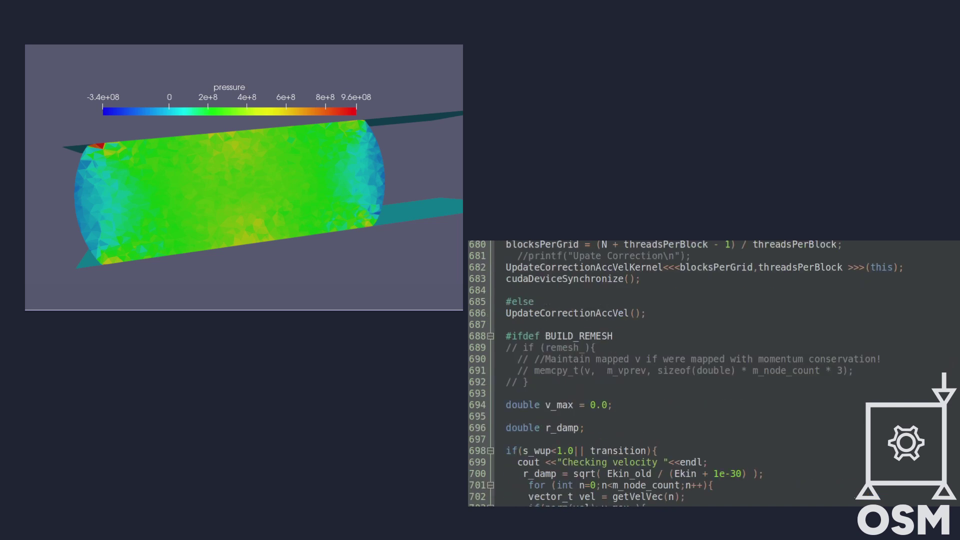
{"action": "key", "text": "ctrl+a"}
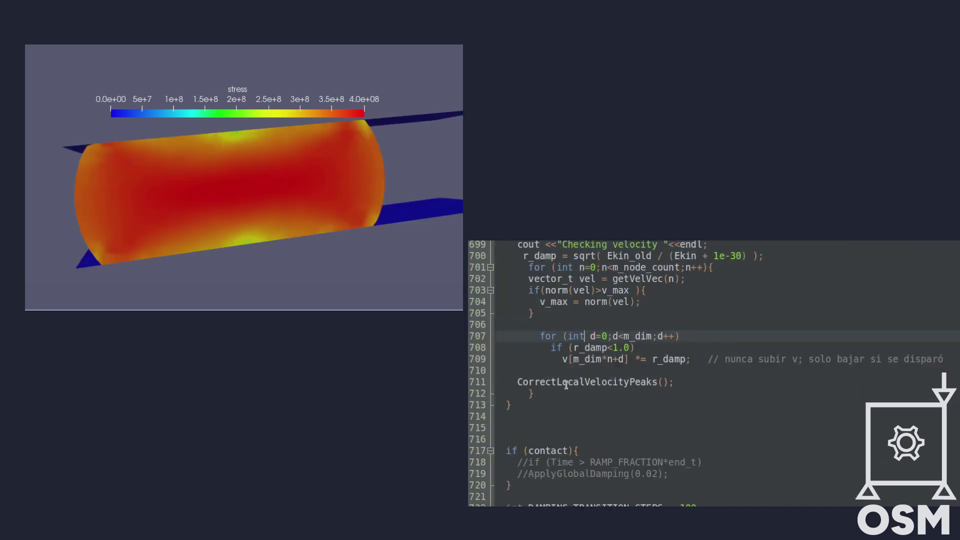
{"action": "scroll", "coordinate": [621, 378], "scroll_direction": "down", "scroll_amount": 5}
{"action": "scroll", "coordinate": [622, 378], "scroll_direction": "down", "scroll_amount": 2}
{"action": "scroll", "coordinate": [621, 377], "scroll_direction": "down", "scroll_amount": 11}
{"action": "scroll", "coordinate": [621, 377], "scroll_direction": "down", "scroll_amount": 4}
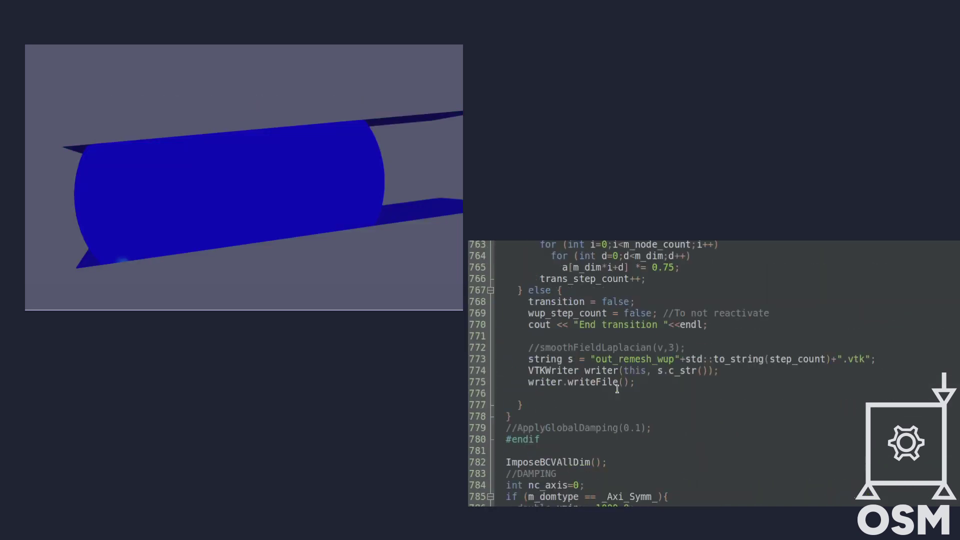
{"action": "scroll", "coordinate": [562, 368], "scroll_direction": "down", "scroll_amount": 3}
{"action": "scroll", "coordinate": [527, 321], "scroll_direction": "down", "scroll_amount": 4}
{"action": "scroll", "coordinate": [570, 308], "scroll_direction": "down", "scroll_amount": 7}
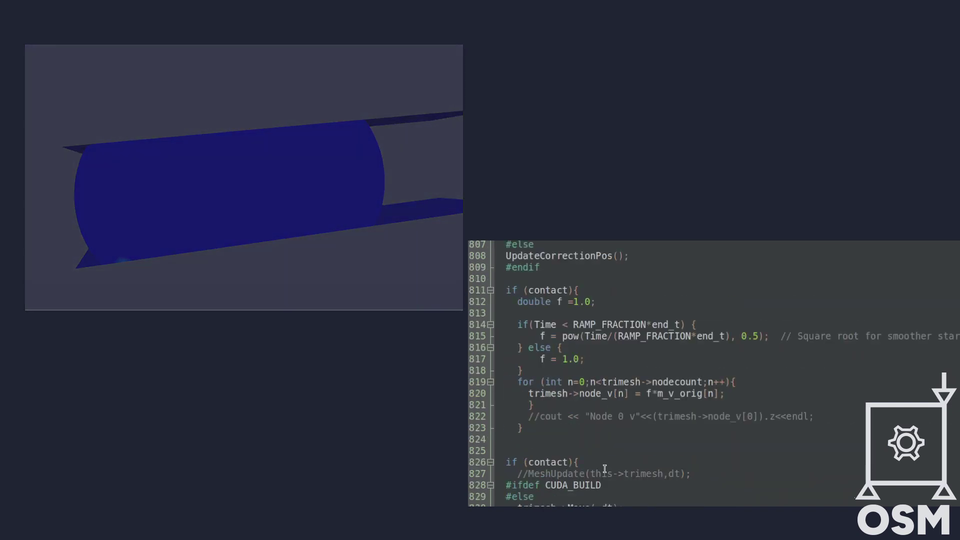
{"action": "scroll", "coordinate": [615, 286], "scroll_direction": "down", "scroll_amount": 3}
{"action": "double_click", "coordinate": [622, 290]}
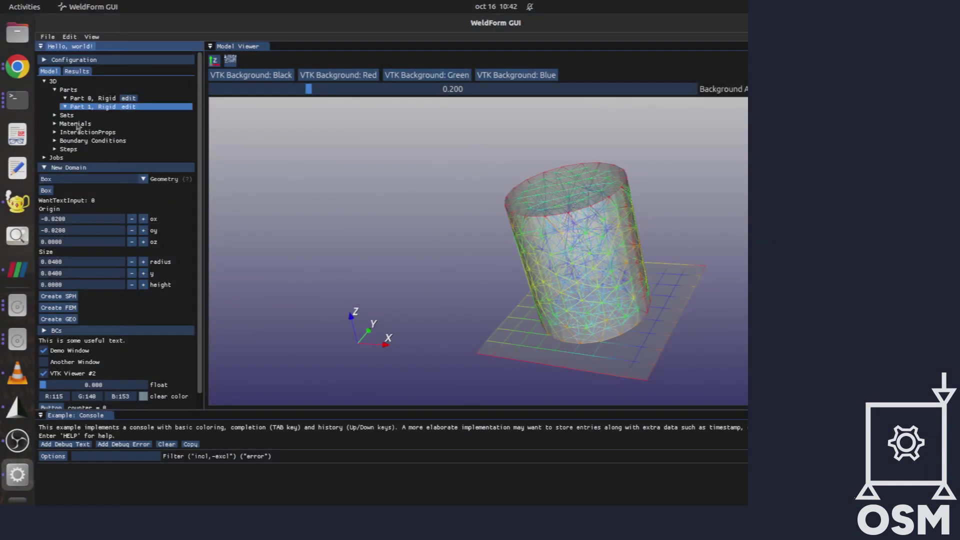
Add rigid Part 2 and lower its Z position through 0.040 and 0.010 toward the cylinder
{"action": "left_click", "coordinate": [75, 319]}
{"action": "left_click", "coordinate": [75, 117]}
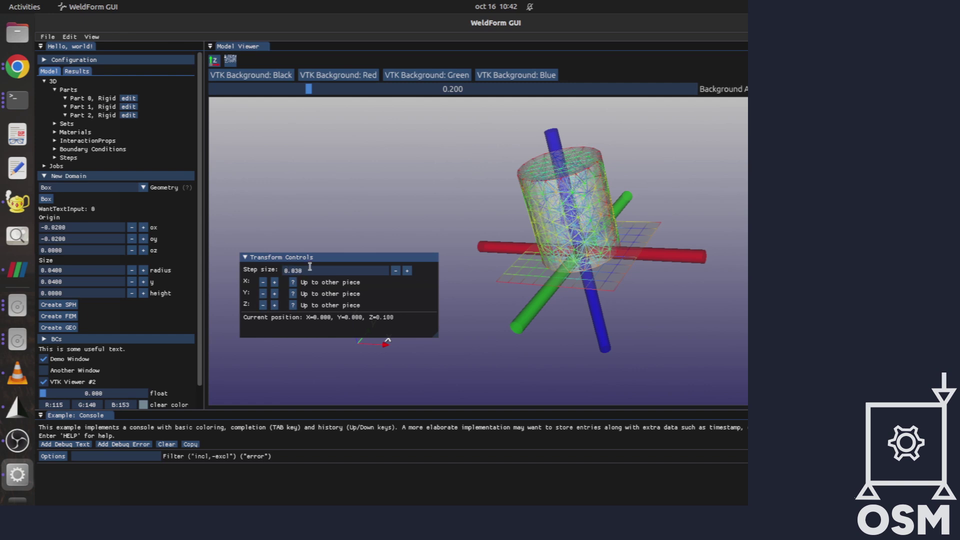
{"action": "scroll", "coordinate": [523, 234], "scroll_direction": "down", "scroll_amount": 5}
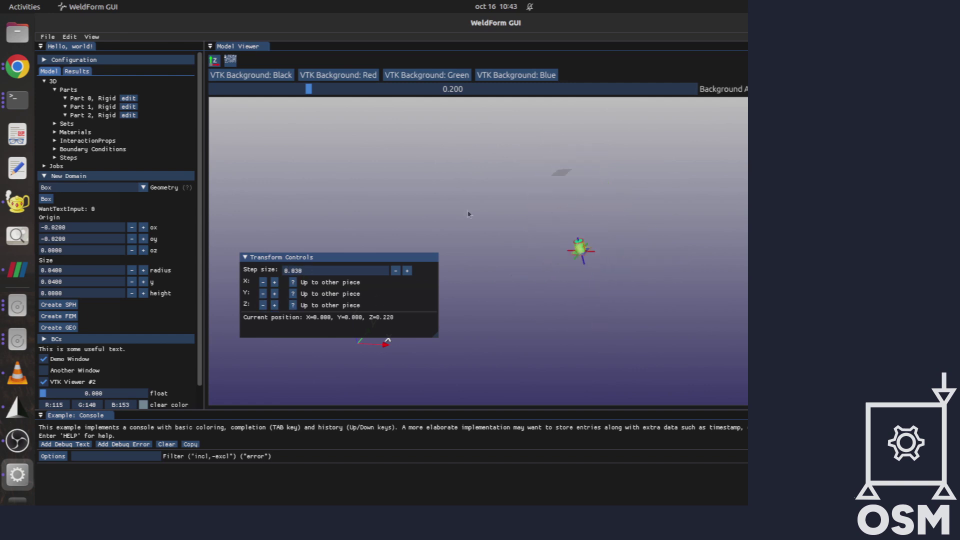
{"action": "left_click", "coordinate": [263, 305]}
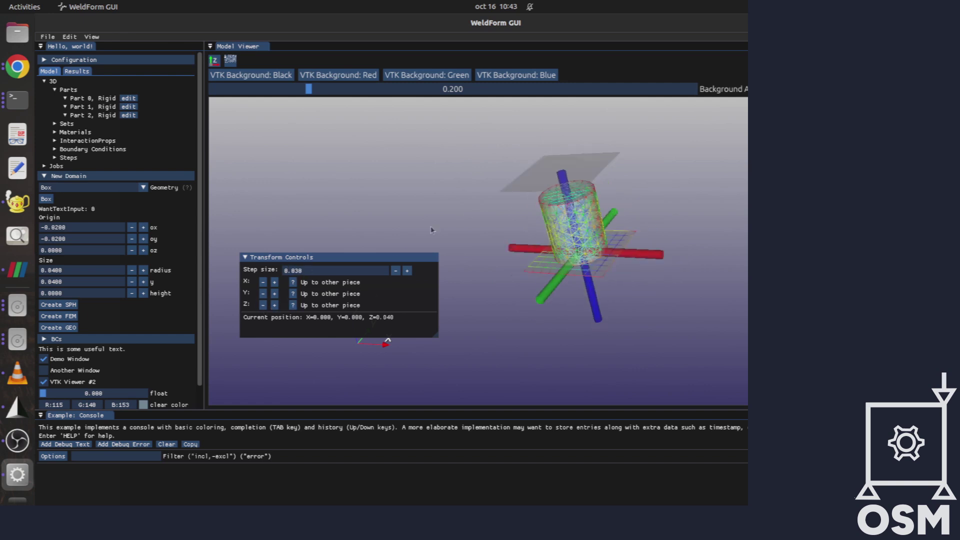
{"action": "left_click", "coordinate": [262, 305]}
{"action": "left_click", "coordinate": [564, 241]}
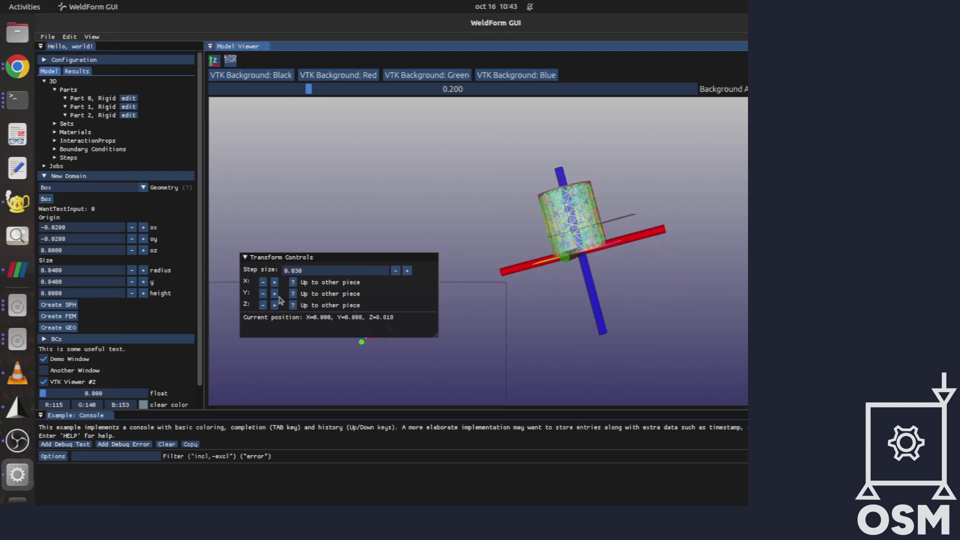
Shift the part to X -0.030 and back to 0.000, checking from several view angles, then adjust the step size
{"action": "left_click_drag", "start_coordinate": [279, 301], "coordinate": [516, 221]}
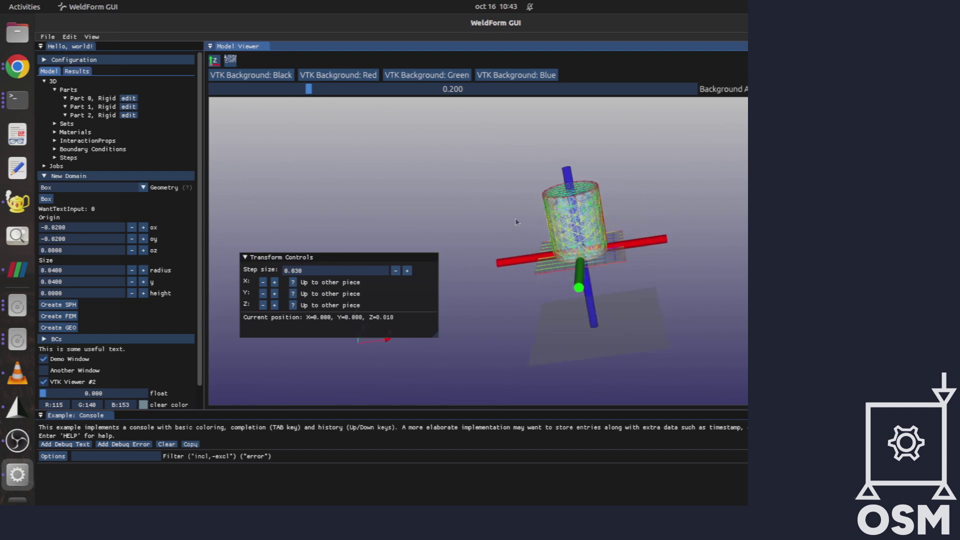
{"action": "left_click_drag", "start_coordinate": [493, 298], "coordinate": [453, 267]}
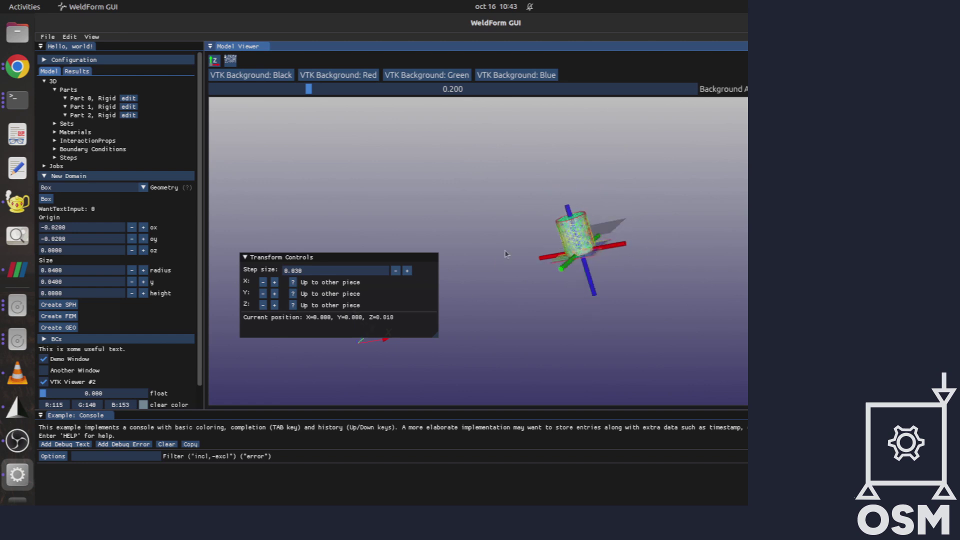
{"action": "left_click", "coordinate": [263, 283]}
{"action": "left_click", "coordinate": [267, 284]}
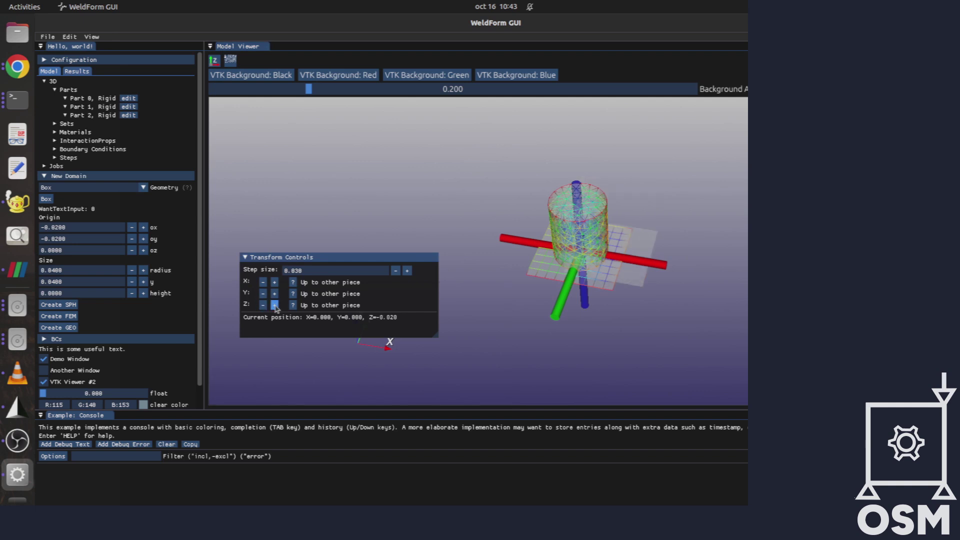
{"action": "left_click_drag", "start_coordinate": [661, 226], "coordinate": [684, 281]}
{"action": "scroll", "coordinate": [549, 214], "scroll_direction": "up", "scroll_amount": 3}
{"action": "left_click", "coordinate": [326, 269]}
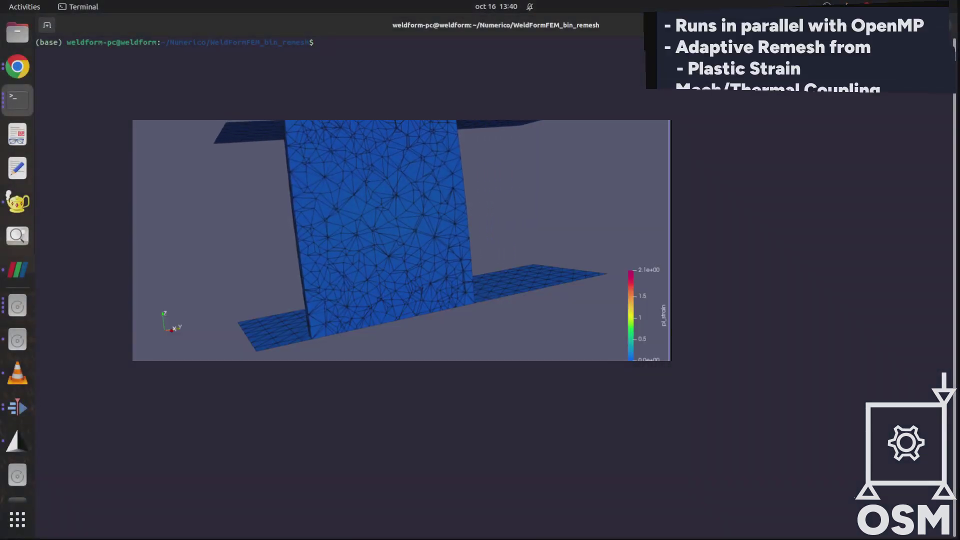
Rerun the recalled weldform_omp command until it writes VTK output steps, then interrupt it with Ctrl+C
{"action": "key", "text": "Return"}
{"action": "key", "text": "Up"}
{"action": "key", "text": "Return"}
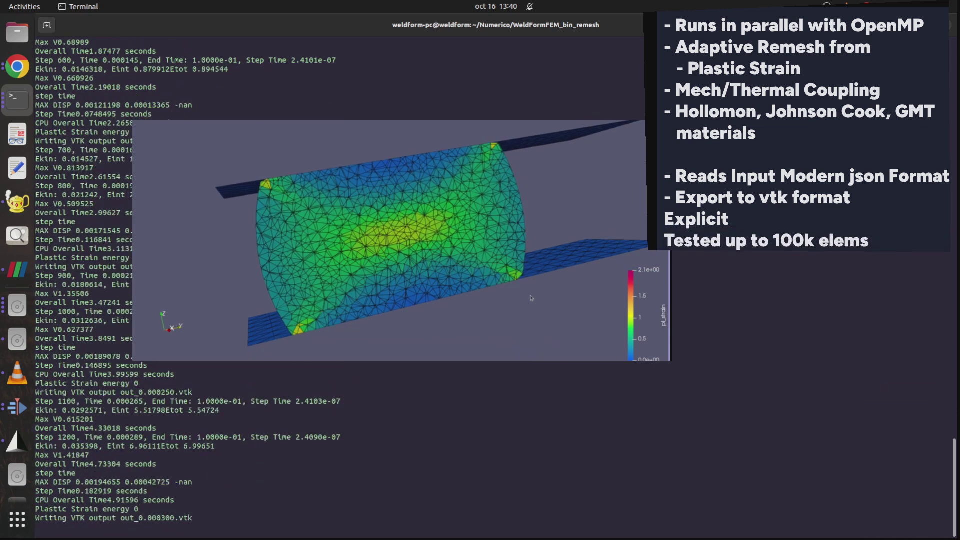
{"action": "key", "text": "ctrl+c"}
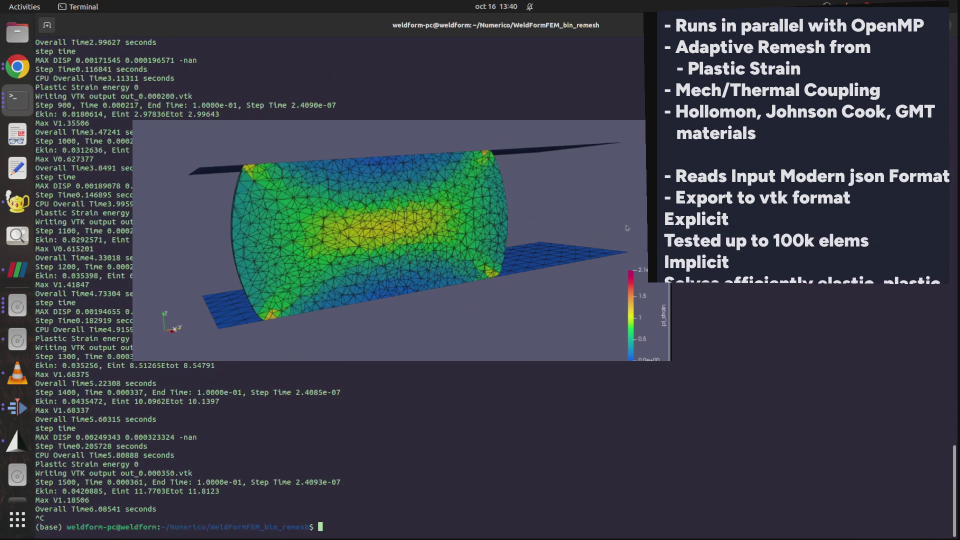
{"action": "key", "text": "ctrl+c"}
{"action": "key", "text": "ctrl+c"}
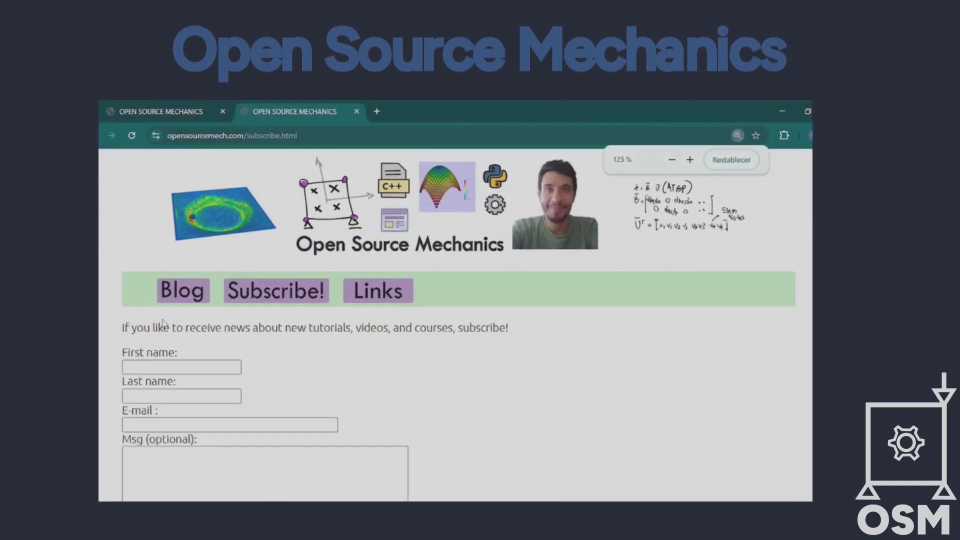
Fill the subscribe form's name, e-mail and message fields and submit it
{"action": "left_click", "coordinate": [158, 365]}
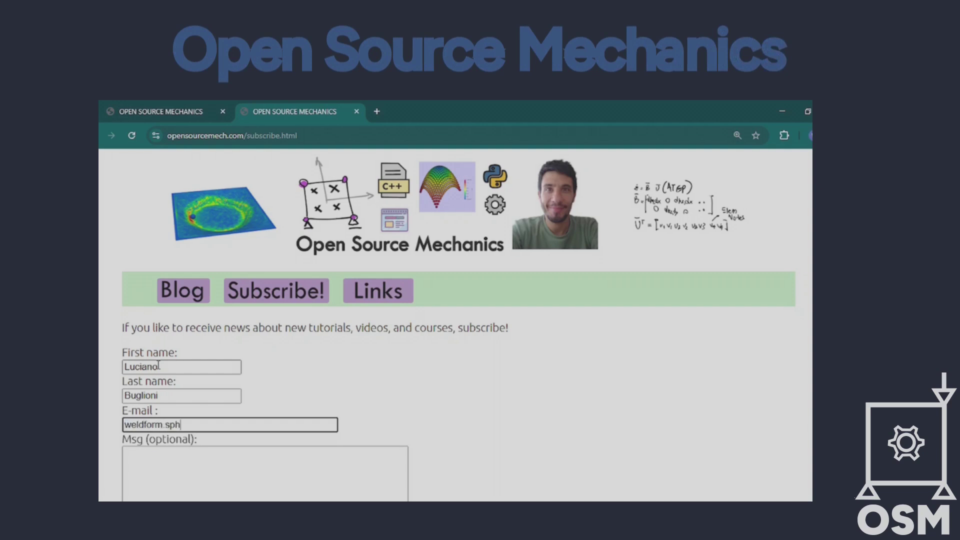
{"action": "type", "text": "om"}
{"action": "key", "text": "Tab"}
{"action": "type", "text": "Love your stuff!"}
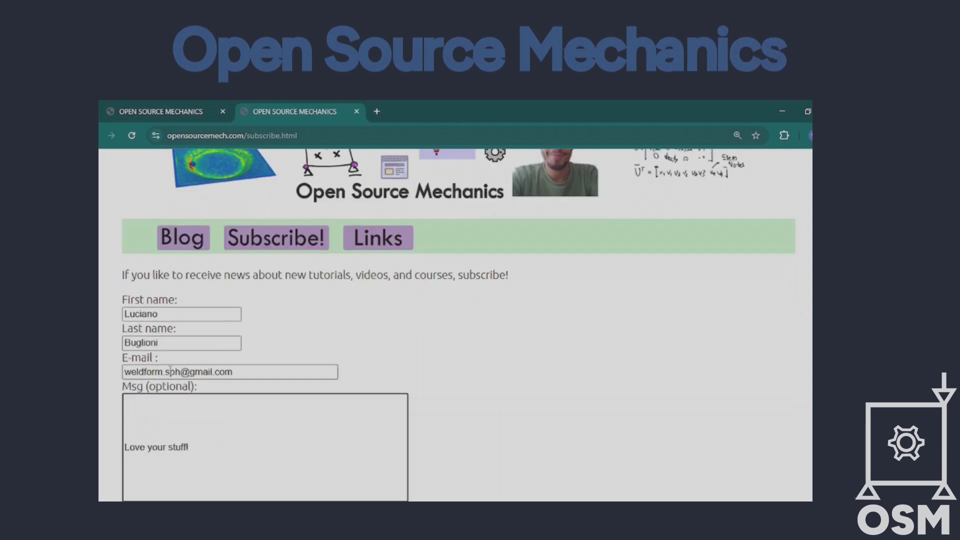
{"action": "left_click", "coordinate": [149, 492]}
{"action": "type", "text": "chete80"}
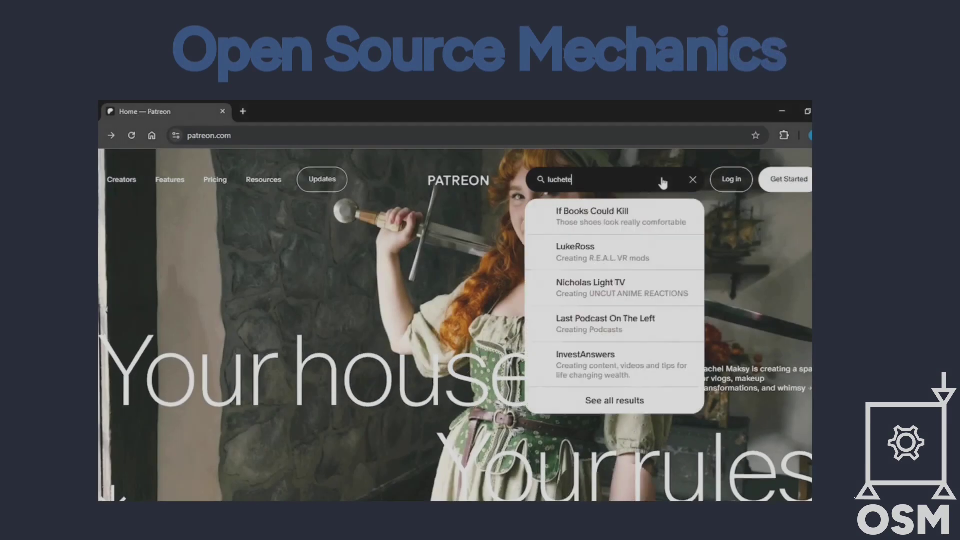
Open the Open Source Mechanics creator page from Patreon's search results
{"action": "left_click", "coordinate": [605, 211]}
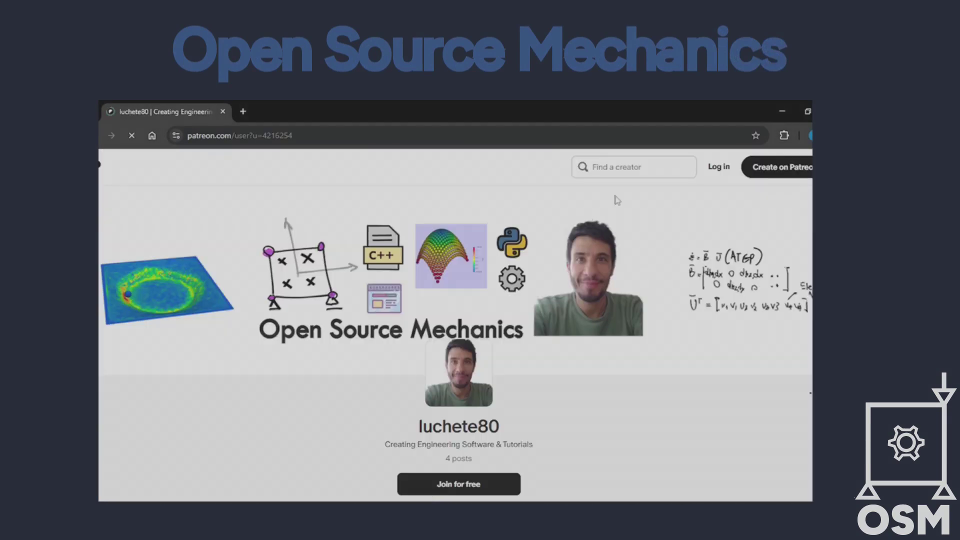
{"action": "scroll", "coordinate": [645, 229], "scroll_direction": "down", "scroll_amount": 5}
{"action": "scroll", "coordinate": [646, 229], "scroll_direction": "down", "scroll_amount": 5}
{"action": "scroll", "coordinate": [647, 229], "scroll_direction": "down", "scroll_amount": 5}
{"action": "scroll", "coordinate": [646, 228], "scroll_direction": "down", "scroll_amount": 5}
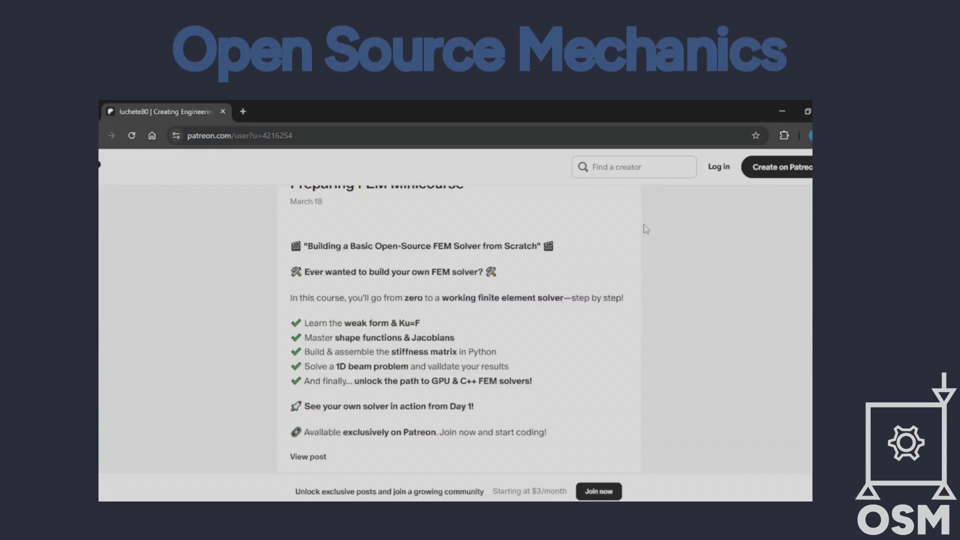